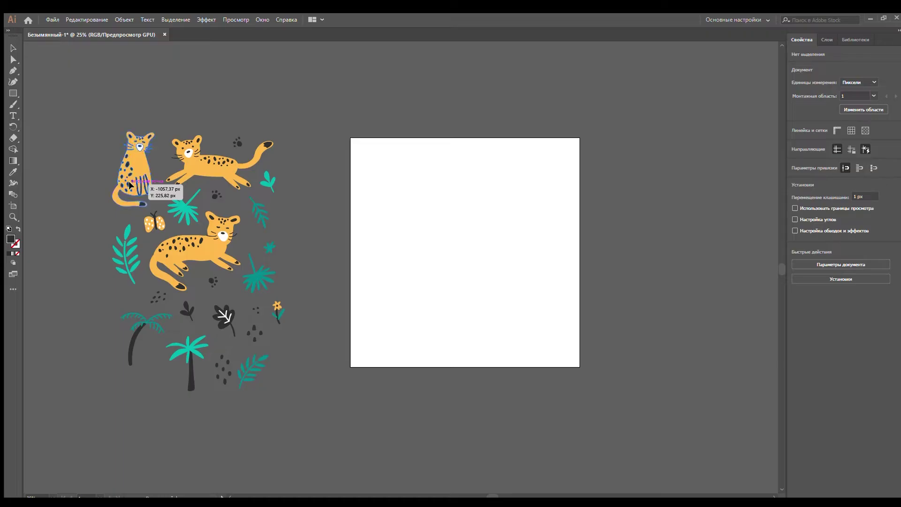
# - Place the sitting, lying and running leopards on the artboard
pyautogui.moveTo(145, 188); pyautogui.dragTo(383, 195)
pyautogui.moveTo(205, 247)
pyautogui.mouseDown()
pyautogui.moveTo(429, 241)
pyautogui.moveTo(476, 255)
pyautogui.mouseUp()
pyautogui.moveTo(201, 168); pyautogui.dragTo(475, 197)
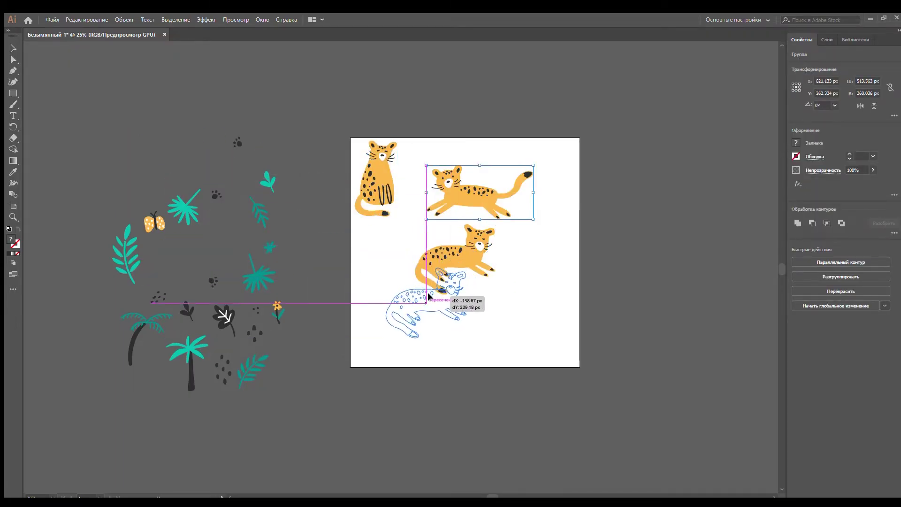
pyautogui.moveTo(469, 263); pyautogui.dragTo(446, 282)
pyautogui.moveTo(475, 197); pyautogui.dragTo(489, 202)
pyautogui.moveTo(451, 273)
pyautogui.mouseDown()
pyautogui.moveTo(378, 277)
pyautogui.moveTo(457, 271)
pyautogui.mouseUp()
# - Alt-drag copies of the sitting leopard one tile width right and below
pyautogui.moveTo(378, 197)
pyautogui.mouseDown()
pyautogui.moveTo(608, 193)
pyautogui.moveTo(610, 417)
pyautogui.mouseUp()
pyautogui.keyDown('shift'); pyautogui.click(376, 183); pyautogui.keyUp('shift')
pyautogui.click(593, 288)
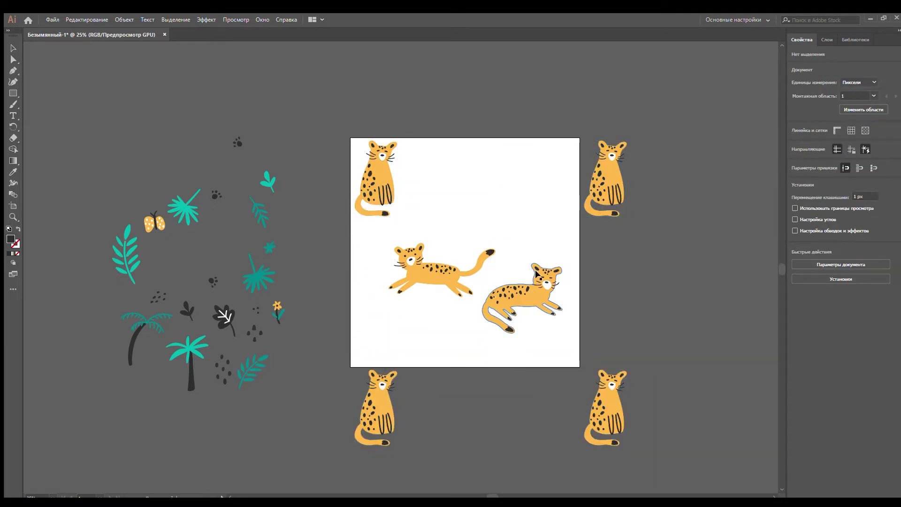
# - Duplicate the running leopard and set its mirrored copy at the artboard's top
pyautogui.moveTo(521, 301); pyautogui.dragTo(528, 323)
pyautogui.moveTo(451, 278); pyautogui.dragTo(494, 218)
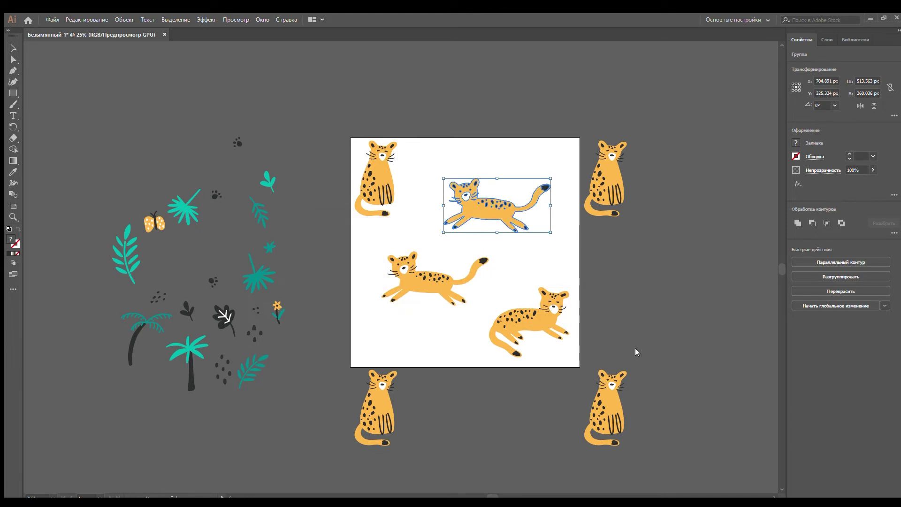
pyautogui.moveTo(444, 205)
pyautogui.mouseDown()
pyautogui.moveTo(550, 206)
pyautogui.moveTo(475, 184)
pyautogui.mouseUp()
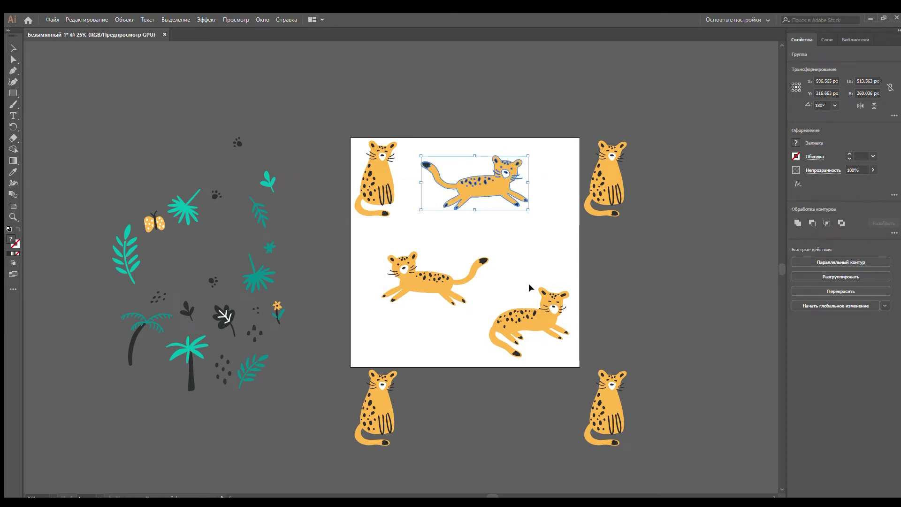
pyautogui.moveTo(525, 336)
pyautogui.mouseDown()
pyautogui.moveTo(526, 253)
pyautogui.moveTo(526, 337)
pyautogui.mouseUp()
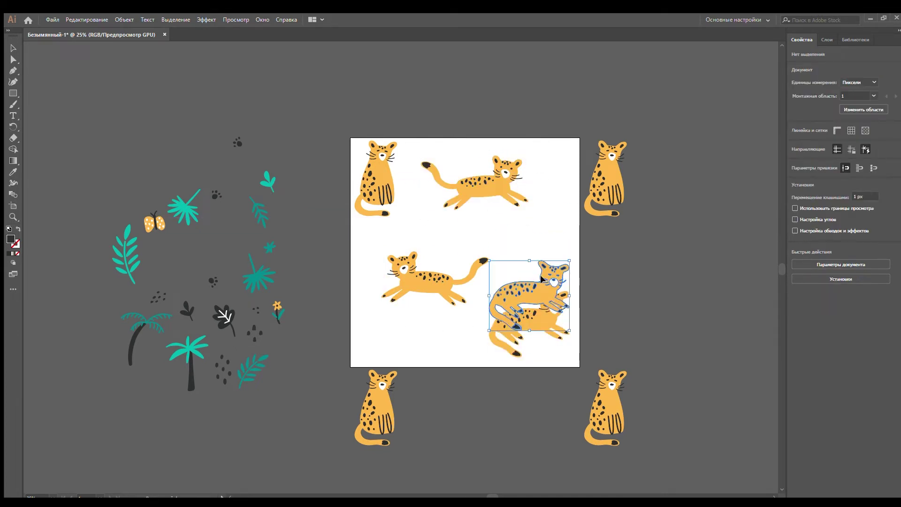
# - Undo the stray lying-leopard copy and fine-tune the top running leopard
pyautogui.click(546, 256)
pyautogui.hotkey('ctrl', 'z')
pyautogui.hotkey('ctrl', 'z')
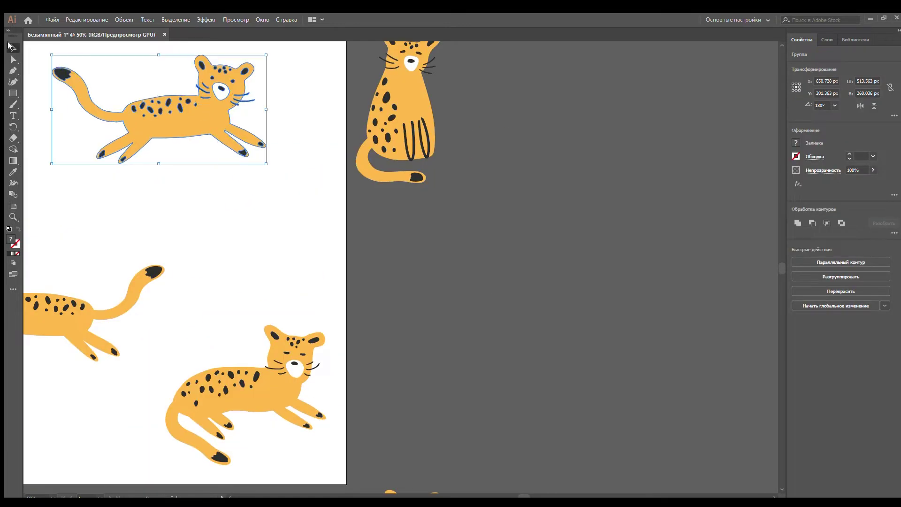
pyautogui.moveTo(492, 303)
pyautogui.mouseDown()
pyautogui.moveTo(407, 392)
pyautogui.moveTo(465, 278)
pyautogui.moveTo(501, 135)
pyautogui.moveTo(502, 52)
pyautogui.mouseUp()
pyautogui.click(465, 278)
# - Copy the lying leopard left of the artboard and adjust the running leopards
pyautogui.scroll(1, 638, 308)
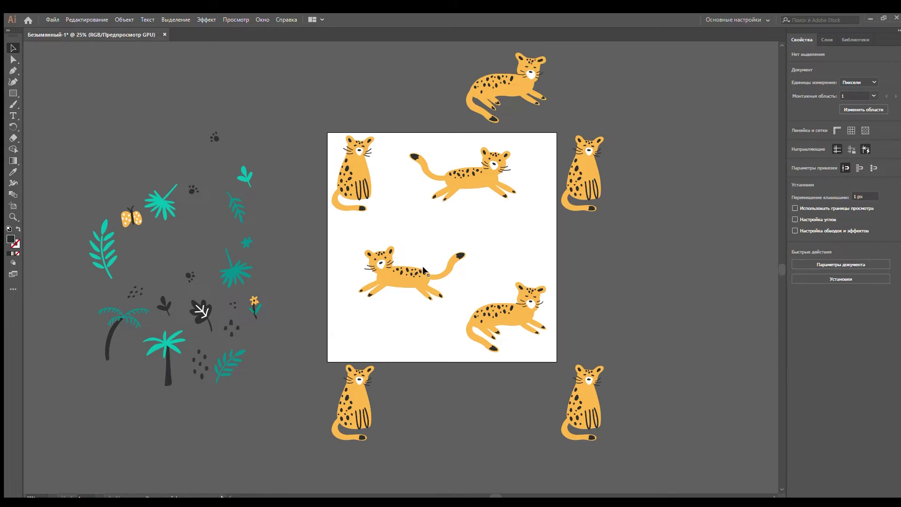
pyautogui.moveTo(402, 289)
pyautogui.mouseDown()
pyautogui.moveTo(395, 299)
pyautogui.moveTo(403, 295)
pyautogui.mouseUp()
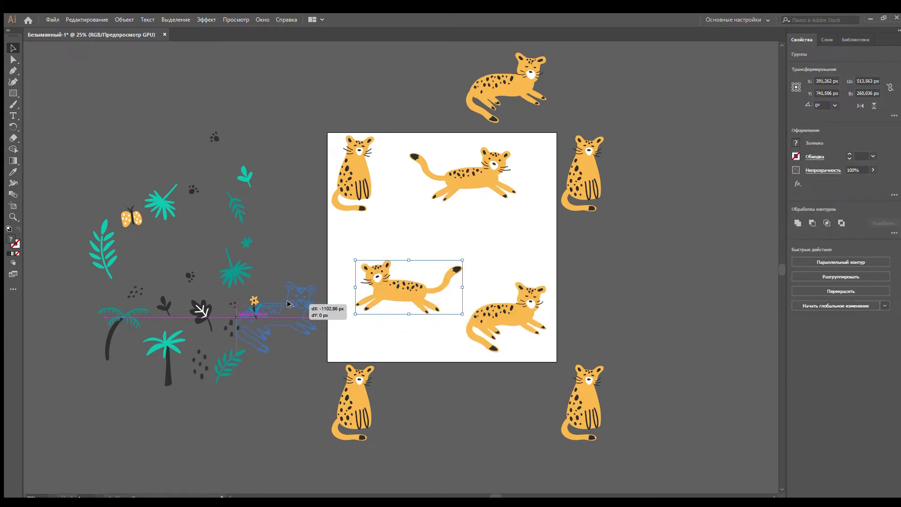
pyautogui.keyDown('alt'); pyautogui.moveTo(507, 320); pyautogui.dragTo(278, 319); pyautogui.keyUp('alt')
pyautogui.moveTo(486, 180); pyautogui.dragTo(489, 201)
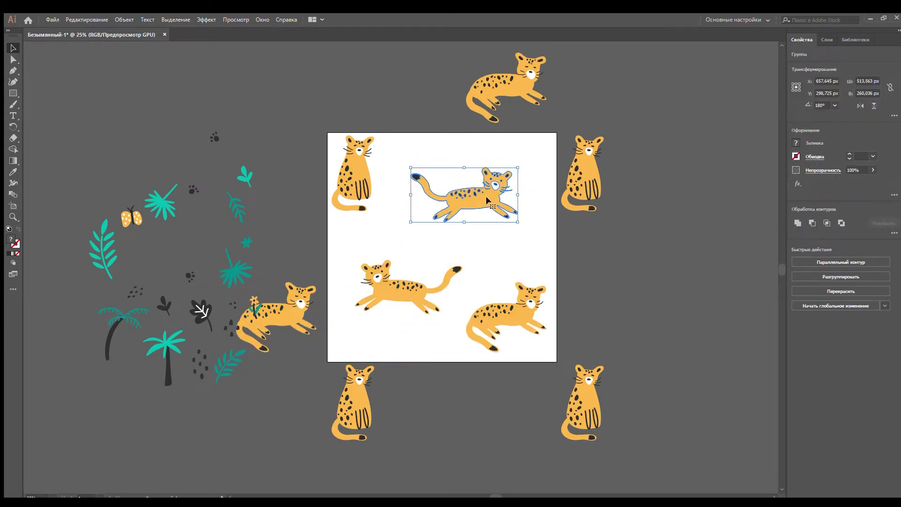
# - Place the teal palm on the artboard with copies on its top and bottom edges
pyautogui.moveTo(166, 347); pyautogui.dragTo(396, 225)
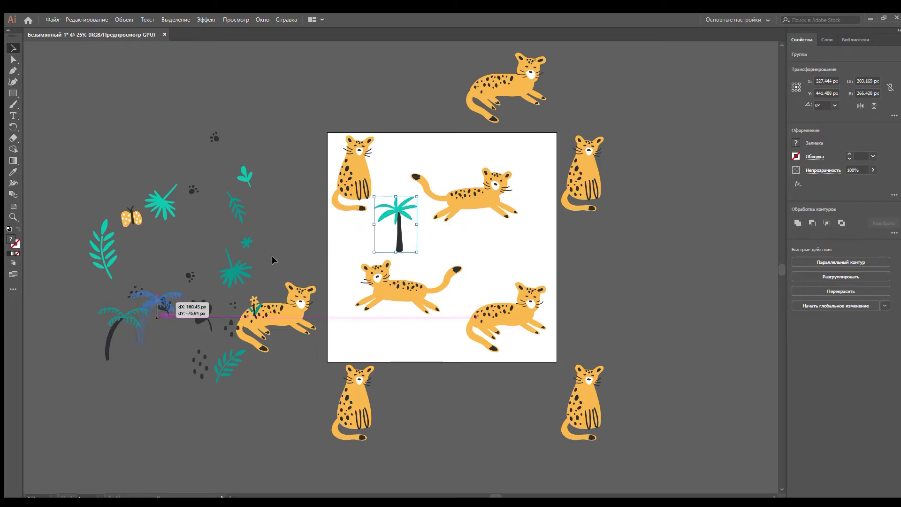
pyautogui.moveTo(274, 260)
pyautogui.mouseDown()
pyautogui.moveTo(471, 137)
pyautogui.moveTo(430, 332)
pyautogui.mouseUp()
pyautogui.keyDown('alt'); pyautogui.moveTo(430, 332); pyautogui.dragTo(431, 103); pyautogui.keyUp('alt')
pyautogui.click(416, 116)
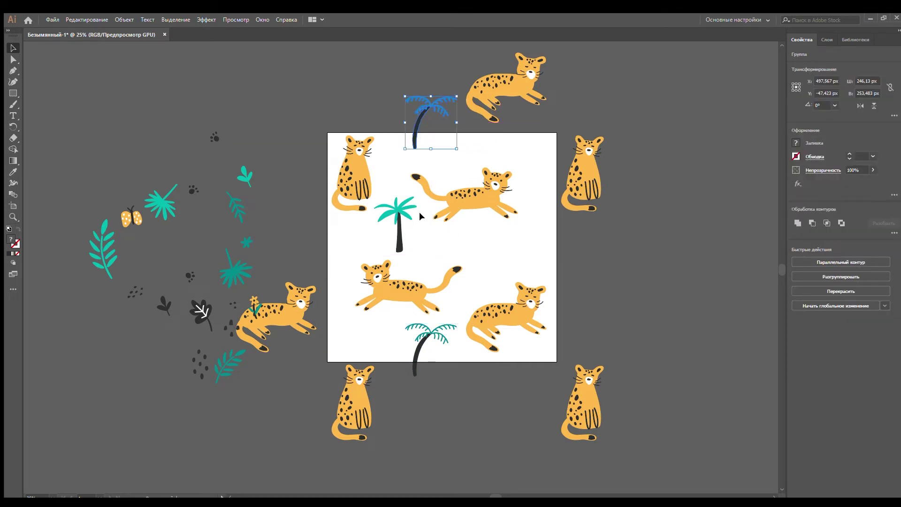
# - Scatter teal, spiky and small leaves with rotated copies across the artboard
pyautogui.moveTo(119, 222); pyautogui.dragTo(521, 220)
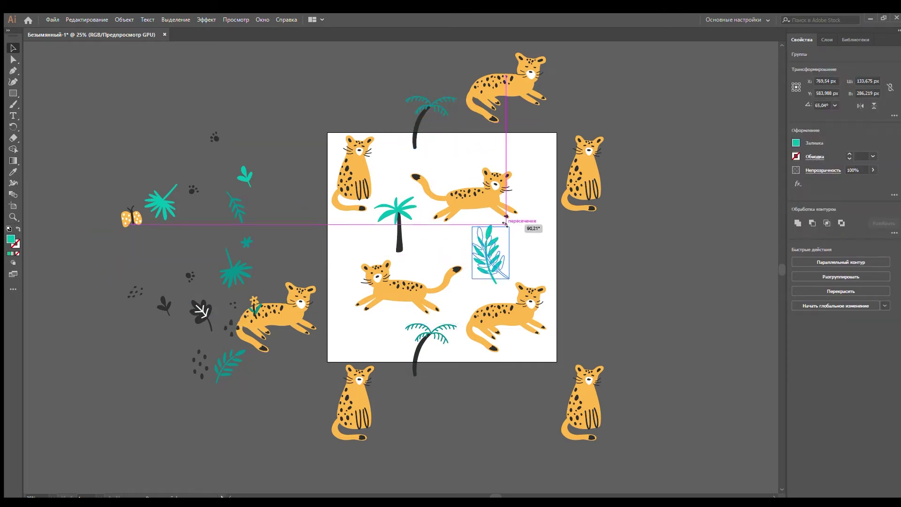
pyautogui.moveTo(488, 249)
pyautogui.mouseDown()
pyautogui.moveTo(537, 172)
pyautogui.moveTo(365, 343)
pyautogui.moveTo(582, 334)
pyautogui.mouseUp()
pyautogui.moveTo(159, 202)
pyautogui.mouseDown()
pyautogui.moveTo(493, 252)
pyautogui.moveTo(453, 155)
pyautogui.mouseUp()
pyautogui.moveTo(521, 225)
pyautogui.mouseDown()
pyautogui.moveTo(504, 237)
pyautogui.moveTo(521, 263)
pyautogui.moveTo(487, 278)
pyautogui.mouseUp()
pyautogui.click(496, 256)
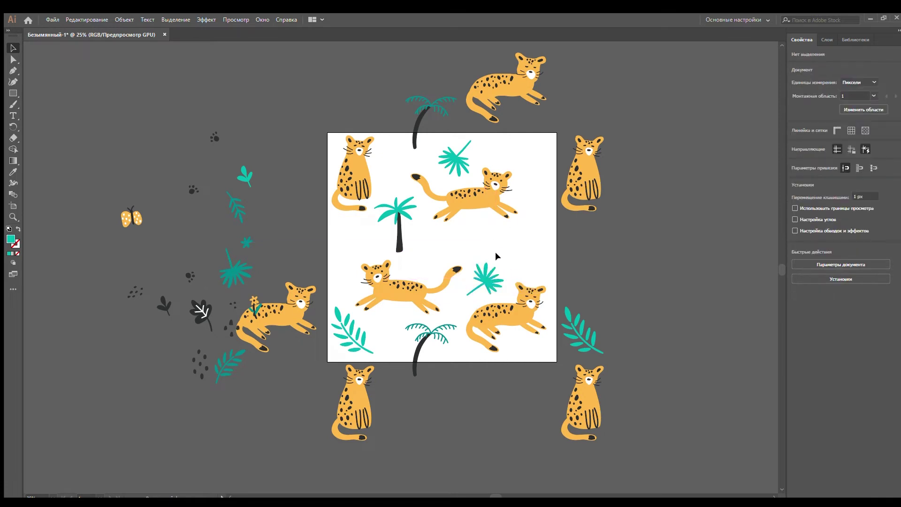
pyautogui.moveTo(231, 364)
pyautogui.mouseDown()
pyautogui.moveTo(427, 251)
pyautogui.moveTo(514, 227)
pyautogui.moveTo(524, 252)
pyautogui.moveTo(535, 169)
pyautogui.moveTo(541, 185)
pyautogui.mouseUp()
pyautogui.click(540, 202)
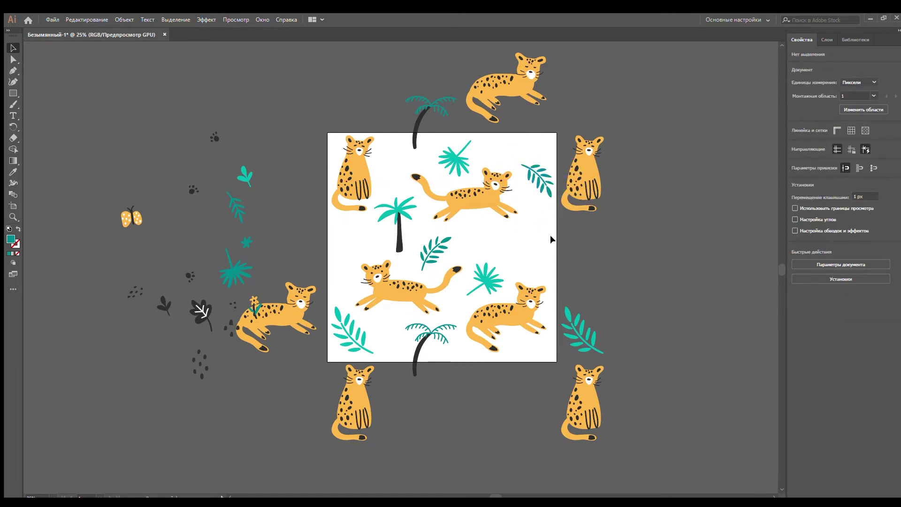
# - Copy the two bottom-edge teal leaves above the artboard's top corners
pyautogui.click(362, 338)
pyautogui.keyDown('shift'); pyautogui.click(583, 322); pyautogui.keyUp('shift')
pyautogui.keyDown('alt'); pyautogui.moveTo(583, 322); pyautogui.dragTo(584, 93); pyautogui.keyUp('alt')
pyautogui.click(648, 246)
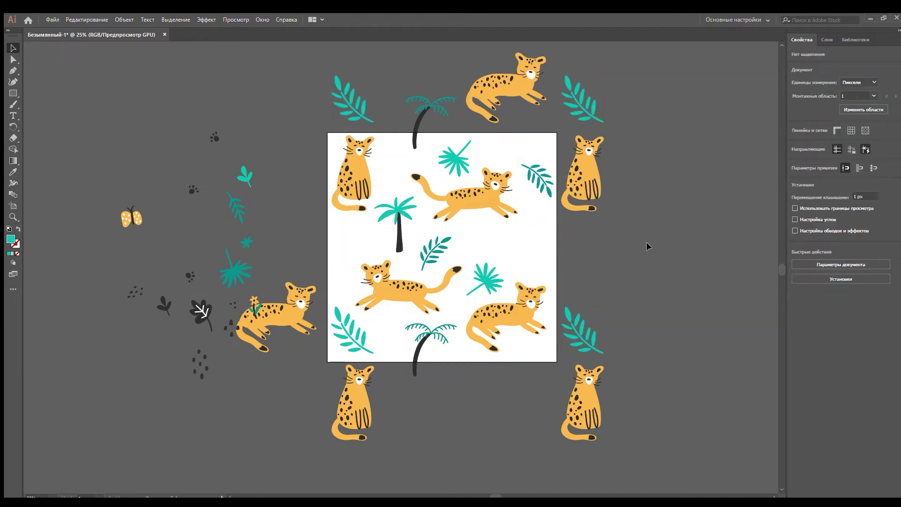
# - Copy the top-right teal leaf outside the left edge and back into the artboard
pyautogui.keyDown('alt'); pyautogui.moveTo(546, 193); pyautogui.dragTo(317, 193); pyautogui.keyUp('alt')
pyautogui.click(641, 241)
pyautogui.moveTo(240, 215); pyautogui.dragTo(476, 247)
pyautogui.click(497, 243)
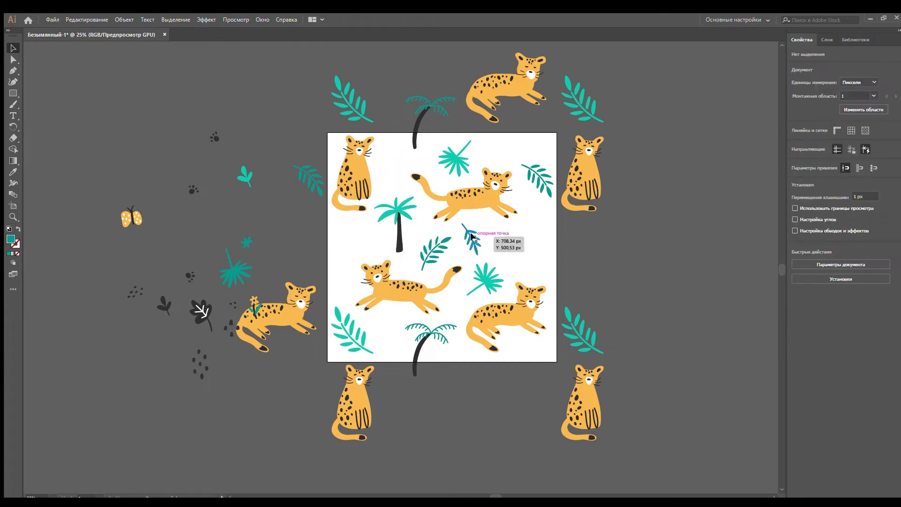
# - Place the dark leaf in the artboard's middle and rotate it
pyautogui.moveTo(202, 311); pyautogui.dragTo(479, 233)
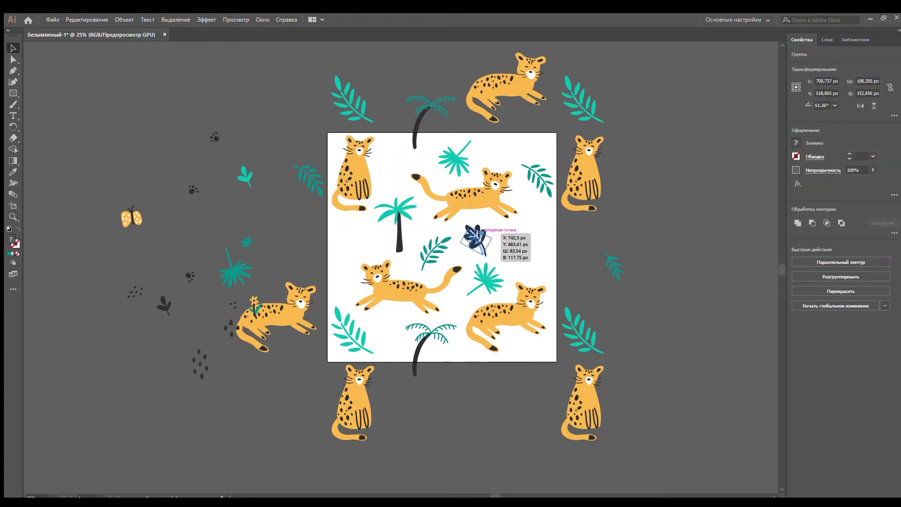
pyautogui.moveTo(489, 253); pyautogui.dragTo(491, 243)
pyautogui.click(648, 282)
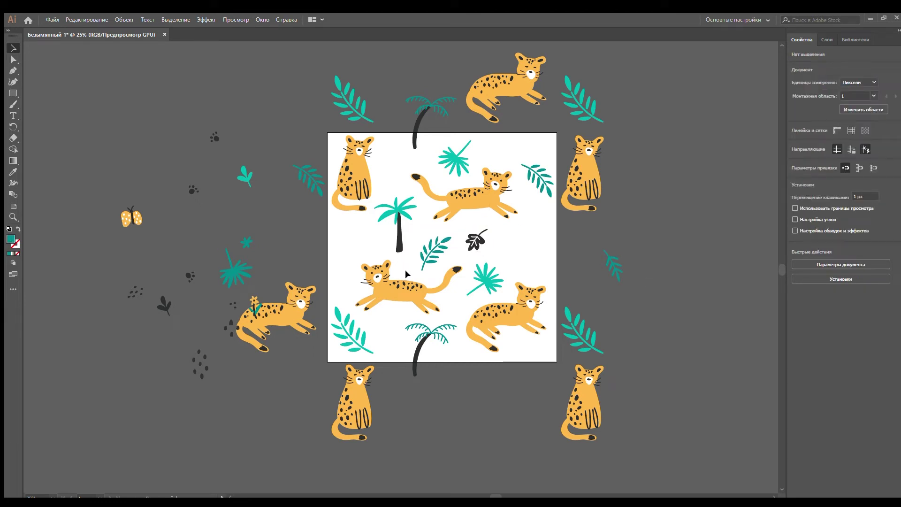
# - Place the butterfly at the right edge, plus a small teal leaf, black dots and a paw print
pyautogui.moveTo(123, 218); pyautogui.dragTo(368, 230)
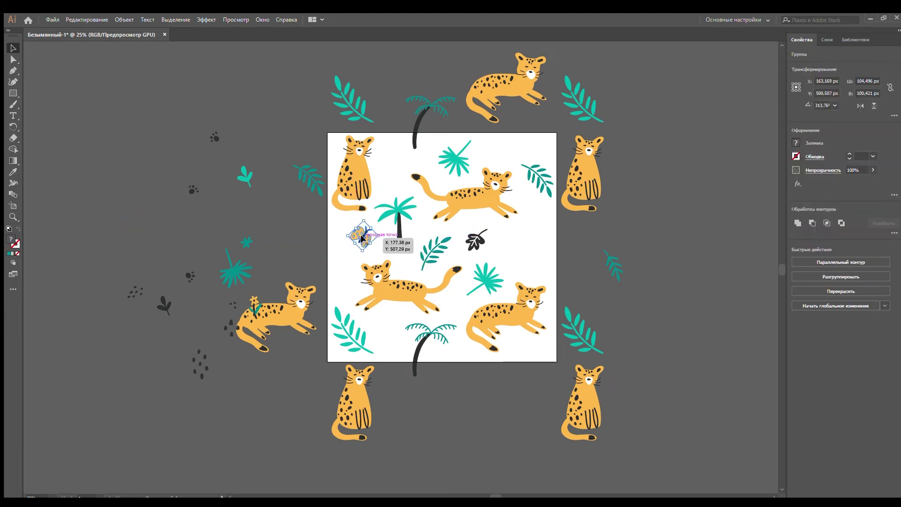
pyautogui.moveTo(475, 227)
pyautogui.mouseDown()
pyautogui.moveTo(540, 209)
pyautogui.moveTo(564, 235)
pyautogui.mouseUp()
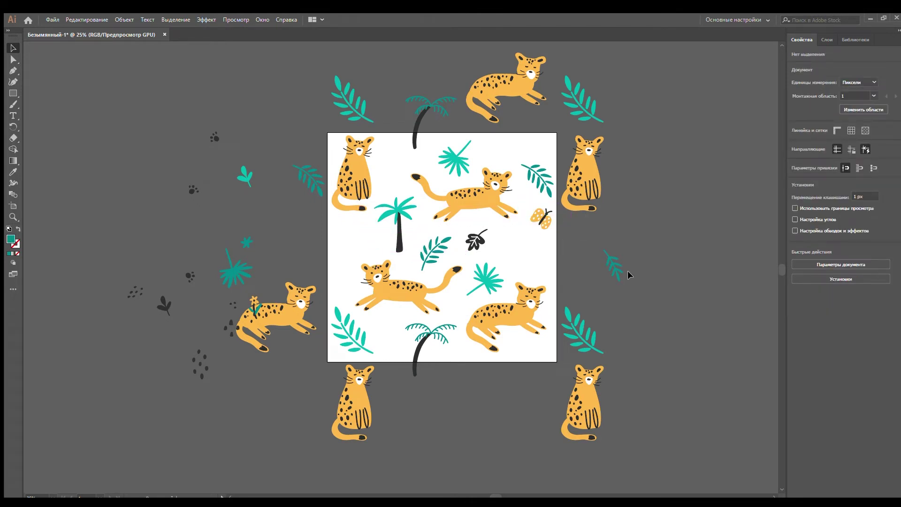
pyautogui.moveTo(614, 267); pyautogui.dragTo(382, 327)
pyautogui.moveTo(230, 328); pyautogui.dragTo(404, 160)
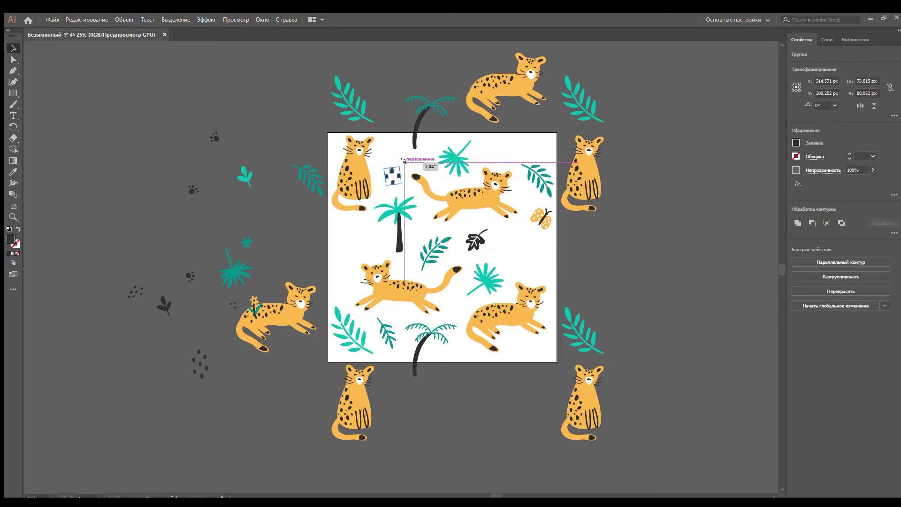
pyautogui.moveTo(193, 190); pyautogui.dragTo(454, 306)
# - Add the small flower, a dark leaf copy top-right and a teal palm leaf on the left edge
pyautogui.moveTo(253, 304); pyautogui.dragTo(397, 154)
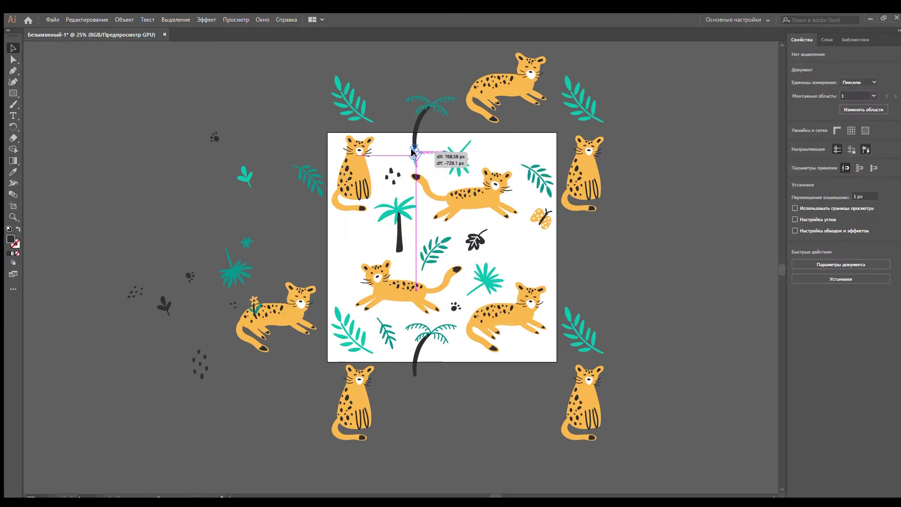
pyautogui.click(676, 303)
pyautogui.moveTo(163, 305); pyautogui.dragTo(546, 147)
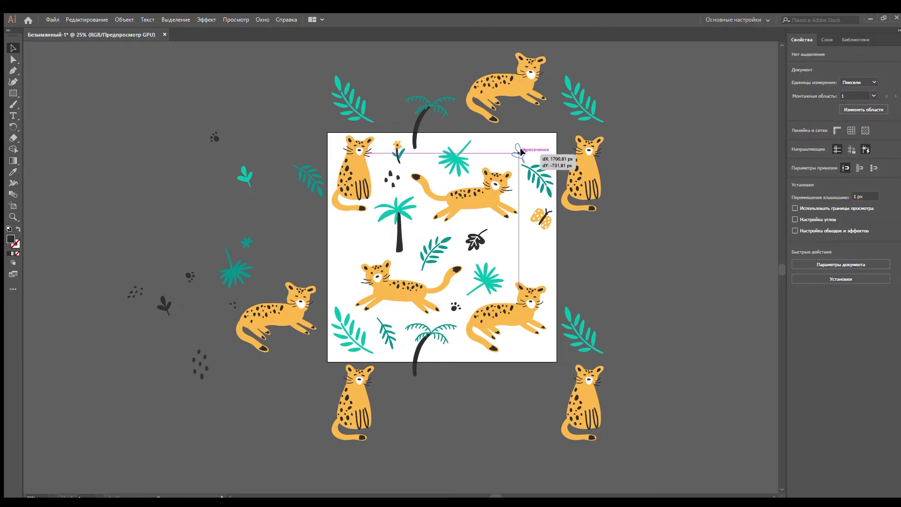
pyautogui.click(677, 264)
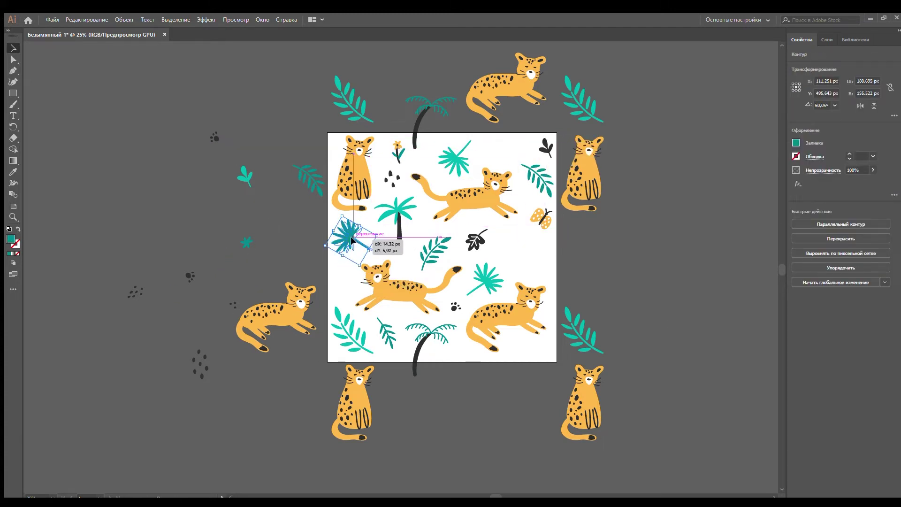
pyautogui.moveTo(273, 253); pyautogui.dragTo(395, 221)
pyautogui.click(582, 267)
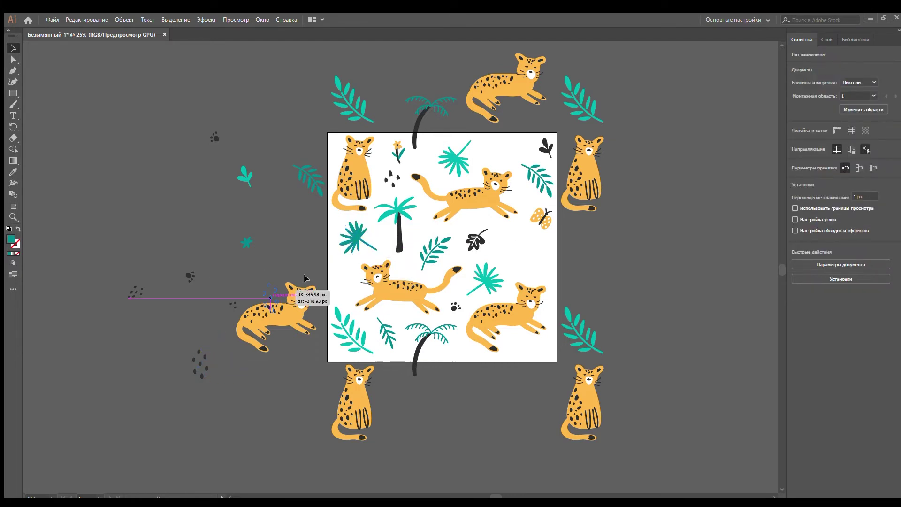
# - Place dot clusters on the left edge, lower right and near the top
pyautogui.moveTo(305, 279); pyautogui.dragTo(347, 275)
pyautogui.click(293, 241)
pyautogui.click(350, 266)
pyautogui.moveTo(190, 278); pyautogui.dragTo(518, 349)
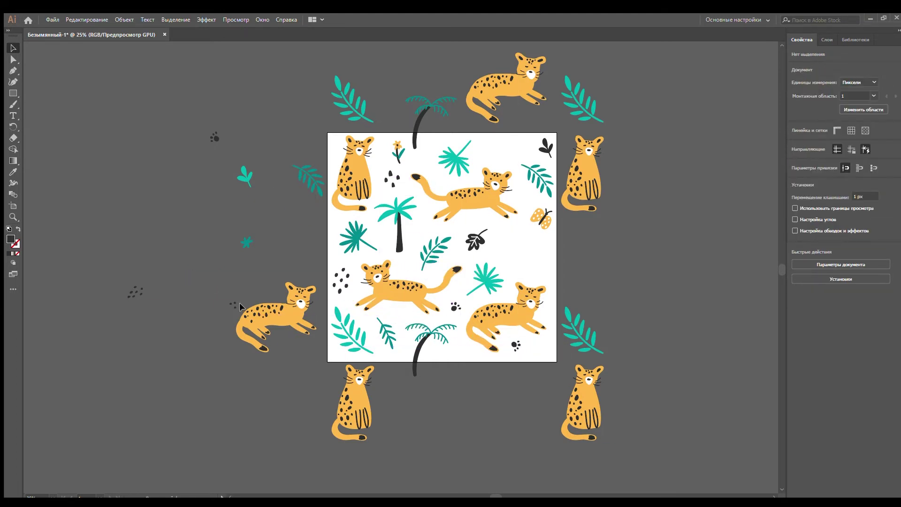
pyautogui.moveTo(240, 306); pyautogui.dragTo(432, 163)
# - Move a small leaf into the artboard and rearrange the outside dot clusters
pyautogui.moveTo(135, 292); pyautogui.dragTo(266, 254)
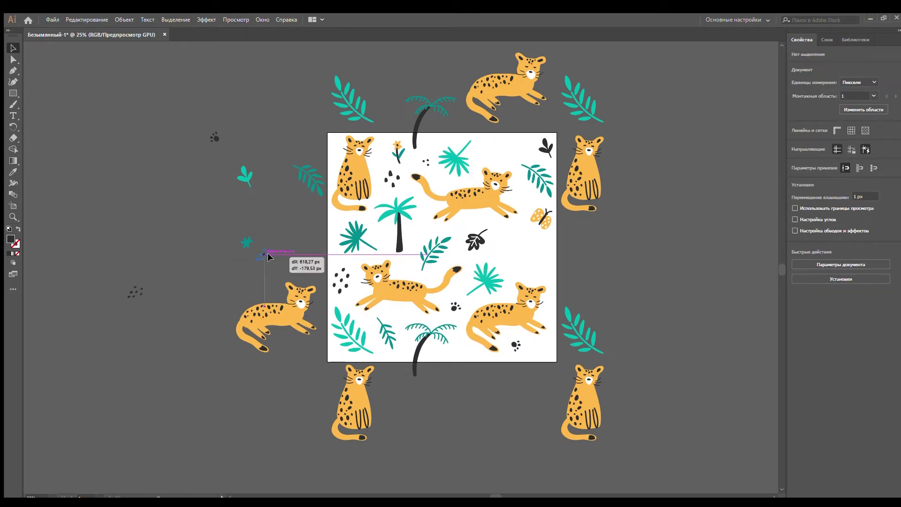
pyautogui.moveTo(215, 138); pyautogui.dragTo(293, 217)
pyautogui.moveTo(245, 177); pyautogui.dragTo(506, 254)
pyautogui.click(518, 244)
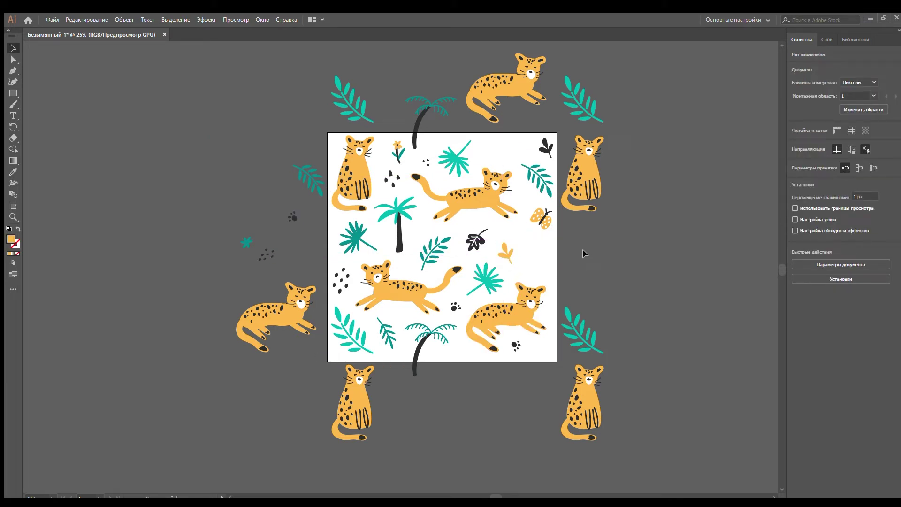
# - Copy a black paw print to the top edge and nudge the teal palm leaf
pyautogui.moveTo(532, 256)
pyautogui.mouseDown()
pyautogui.moveTo(442, 143)
pyautogui.moveTo(457, 131)
pyautogui.mouseUp()
pyautogui.moveTo(455, 308); pyautogui.dragTo(435, 138)
pyautogui.click(630, 249)
pyautogui.moveTo(462, 162); pyautogui.dragTo(465, 166)
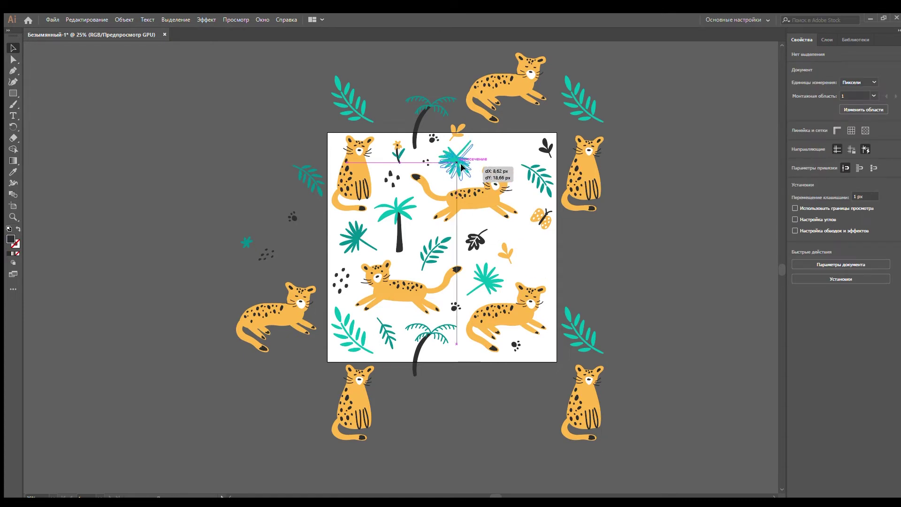
pyautogui.click(616, 269)
# - Make the lower fern black and move the orange star and a dots cluster to the centre
pyautogui.click(388, 334)
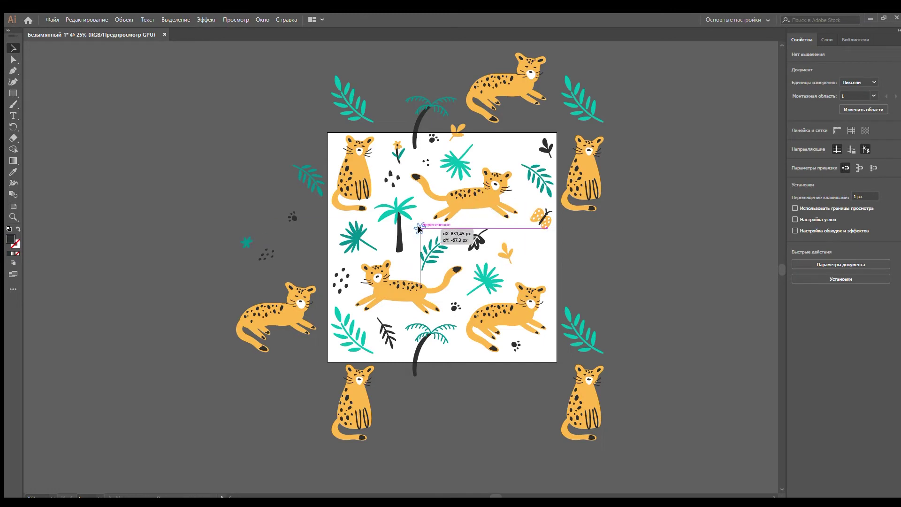
pyautogui.moveTo(246, 242); pyautogui.dragTo(420, 229)
pyautogui.click(656, 281)
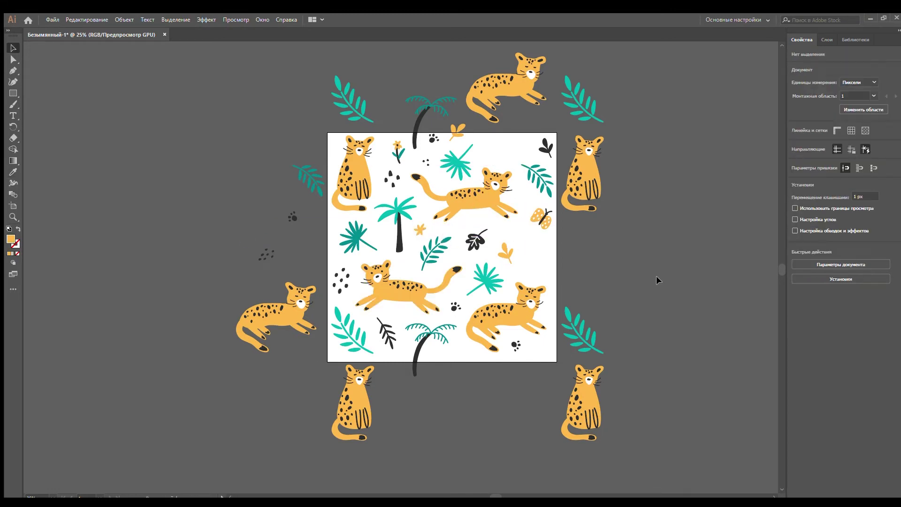
pyautogui.moveTo(266, 255); pyautogui.dragTo(489, 224)
pyautogui.click(612, 261)
# - Copy the paw print above the top edge and shift the top-right dark leaf left
pyautogui.moveTo(516, 346); pyautogui.dragTo(516, 117)
pyautogui.click(676, 317)
pyautogui.moveTo(545, 146); pyautogui.dragTo(501, 149)
# - Give the top-right corner element the leopard's orange with the Eyedropper
pyautogui.click(546, 146)
pyautogui.press('i')
pyautogui.click(478, 207)
pyautogui.press('v')
pyautogui.click(620, 259)
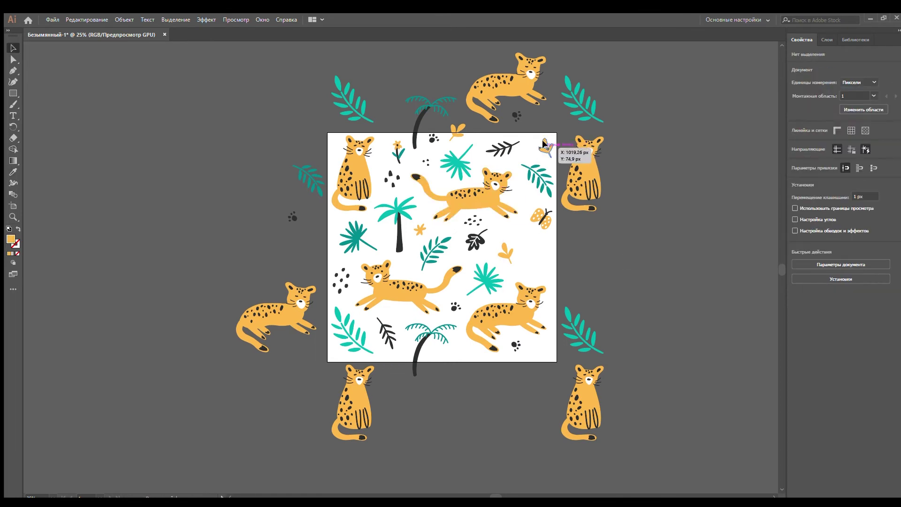
# - Place paw-print copies at the top-right corner and right of the artboard
pyautogui.moveTo(298, 220)
pyautogui.mouseDown()
pyautogui.moveTo(560, 122)
pyautogui.moveTo(678, 308)
pyautogui.mouseUp()
pyautogui.click(652, 238)
pyautogui.click(662, 221)
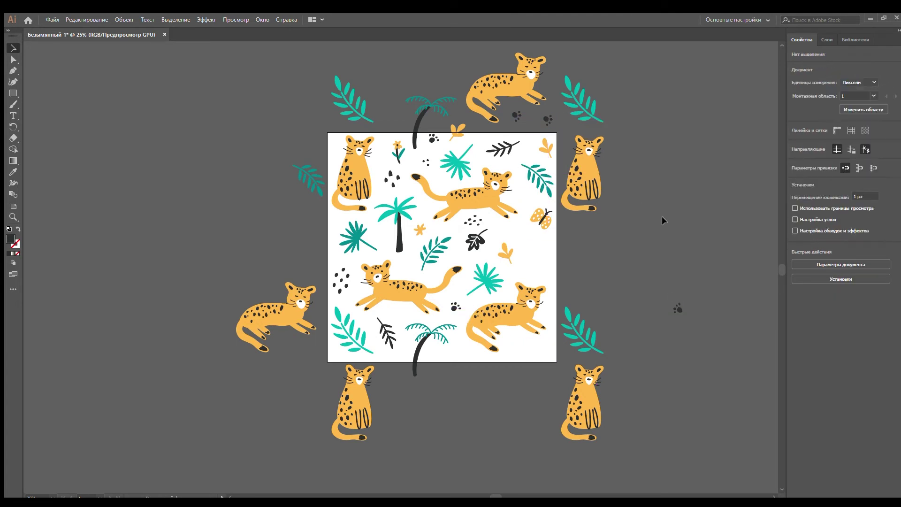
pyautogui.click(548, 119)
pyautogui.moveTo(548, 120)
pyautogui.mouseDown()
pyautogui.moveTo(678, 310)
pyautogui.moveTo(548, 118)
pyautogui.mouseUp()
pyautogui.click(654, 207)
# - Copy the dots cluster and teal leaf one tile width to the right
pyautogui.moveTo(348, 286); pyautogui.dragTo(578, 286)
pyautogui.moveTo(361, 234); pyautogui.dragTo(592, 235)
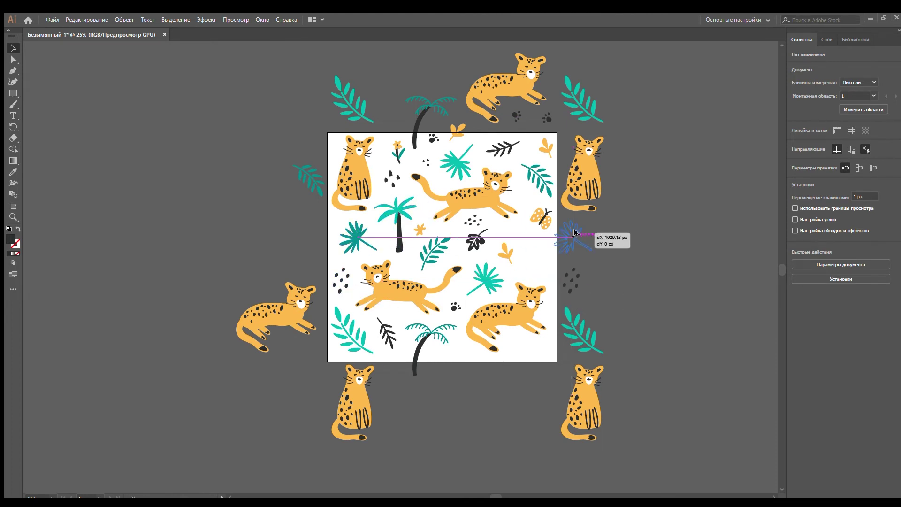
pyautogui.click(605, 280)
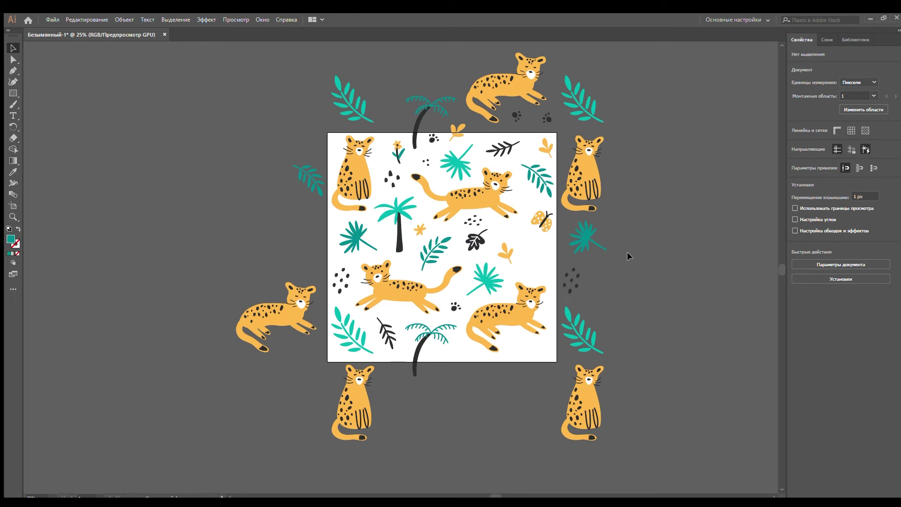
# - Copy a dark fern onto the artboard's right edge
pyautogui.click(548, 148)
pyautogui.click(412, 185)
pyautogui.moveTo(519, 151)
pyautogui.keyDown('alt'); pyautogui.mouseDown()
pyautogui.moveTo(535, 257)
pyautogui.moveTo(550, 255)
pyautogui.mouseUp(); pyautogui.keyUp('alt')
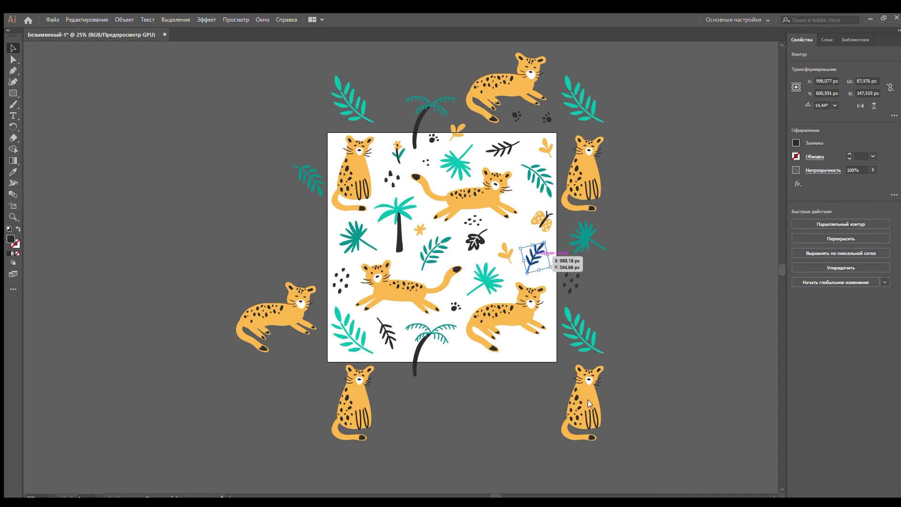
pyautogui.click(472, 419)
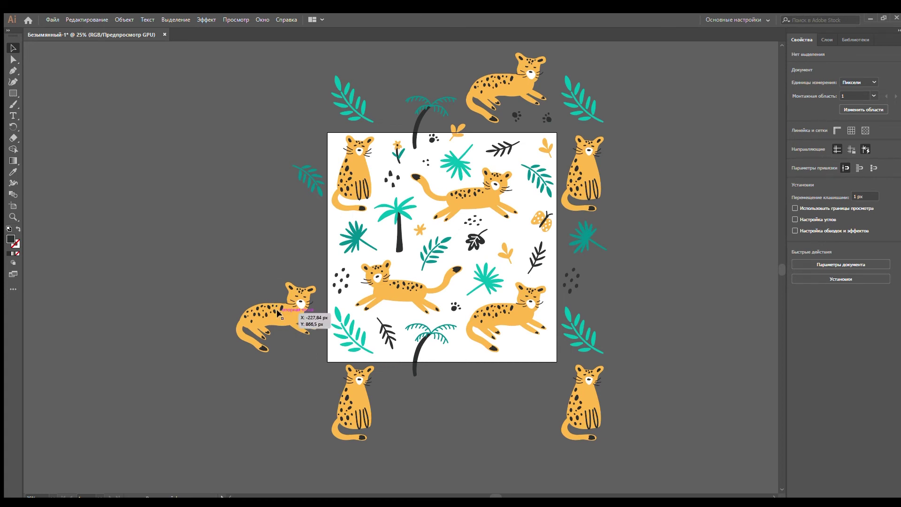
# - Delete the helper copies left, right, below and above the artboard
pyautogui.hotkey('ctrl', 'z')
pyautogui.hotkey('ctrl', 'z')
pyautogui.click(568, 353)
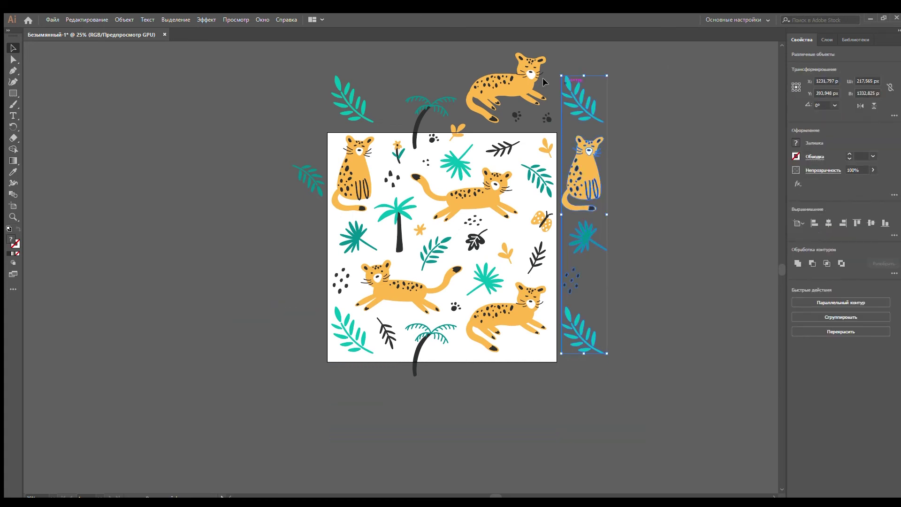
pyautogui.press('Delete')
pyautogui.click(415, 366)
pyautogui.press('Delete')
pyautogui.click(481, 85)
pyautogui.press('Delete')
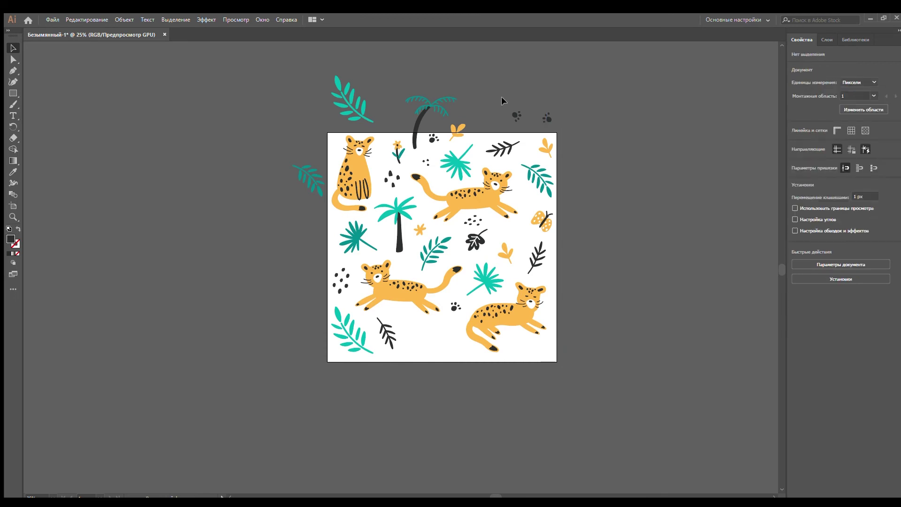
pyautogui.click(348, 101)
pyautogui.press('Delete')
# - Duplicate the top palm and paws to the bottom and the left column one tile right
pyautogui.click(463, 118)
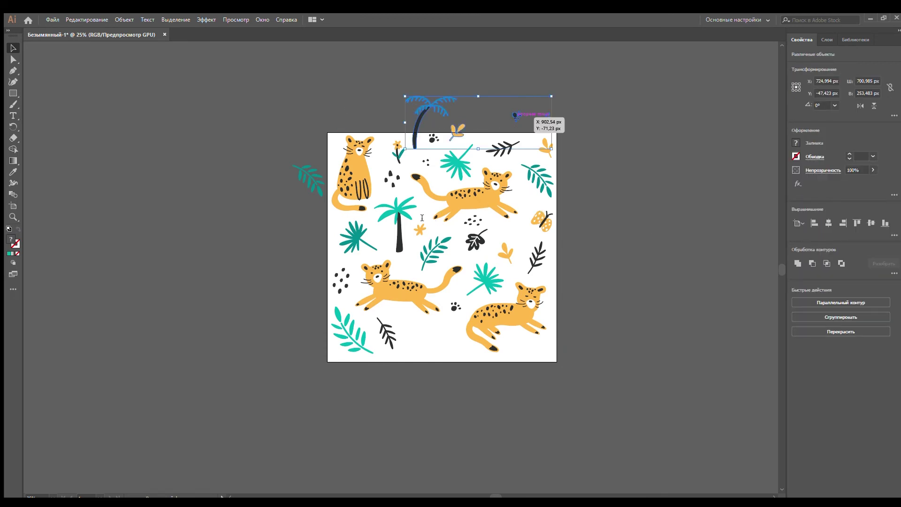
pyautogui.hotkey('ctrl', 'd')
pyautogui.click(316, 171)
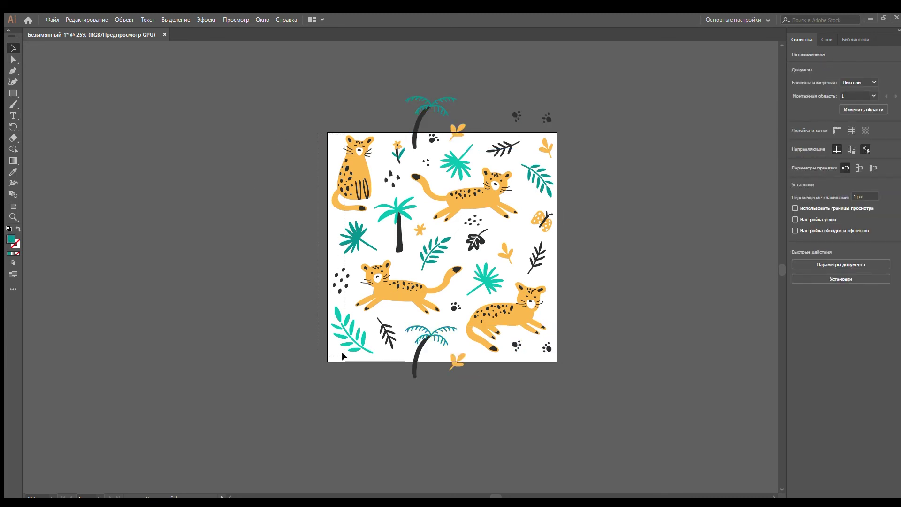
pyautogui.moveTo(344, 356); pyautogui.dragTo(434, 382)
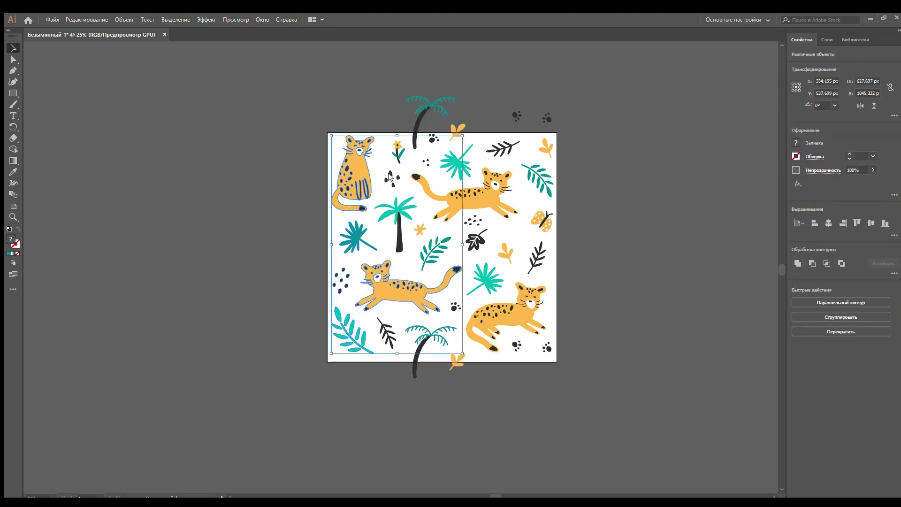
pyautogui.hotkey('ctrl', 'd')
pyautogui.click(598, 404)
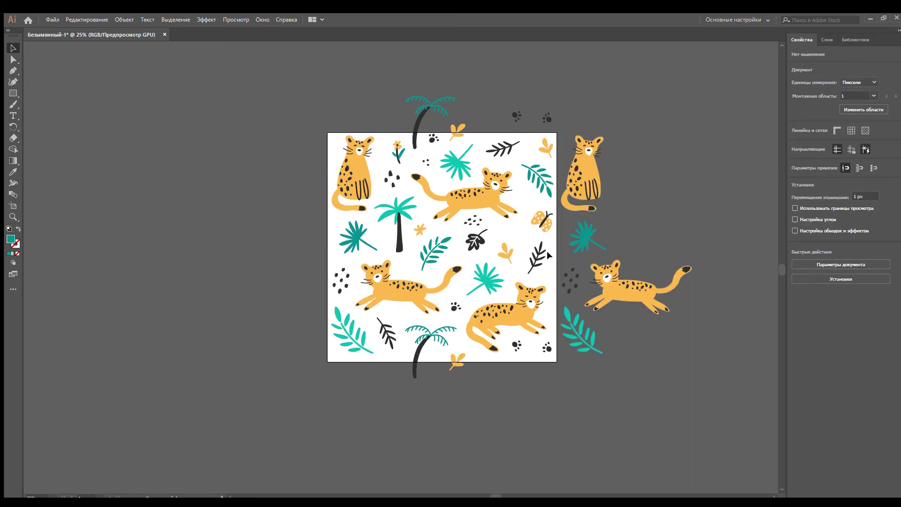
# - Nudge the black fern and delete leftover artwork right of the artboard
pyautogui.moveTo(547, 255); pyautogui.dragTo(549, 258)
pyautogui.click(642, 224)
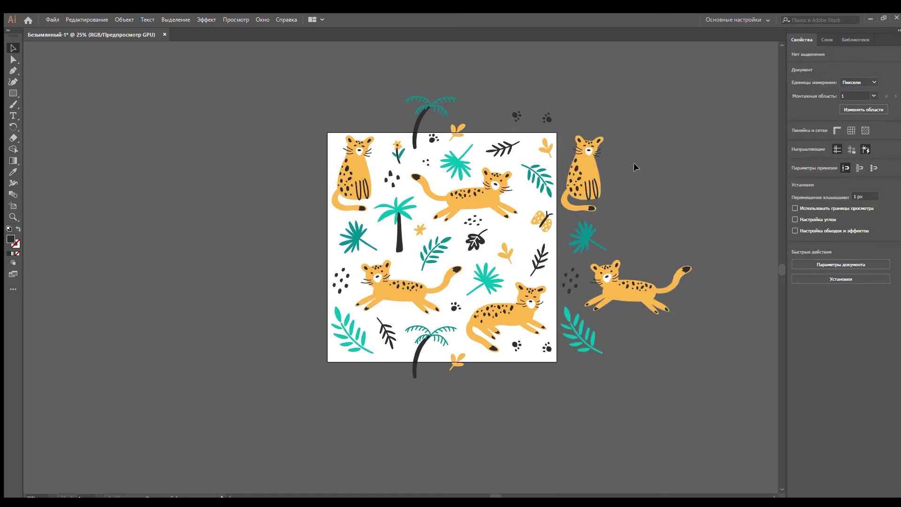
pyautogui.moveTo(634, 163); pyautogui.dragTo(574, 345)
pyautogui.press('Delete')
# - Draw a no-fill 1100 × 1100 px square
pyautogui.press('m')
pyautogui.moveTo(67, 106); pyautogui.dragTo(261, 299)
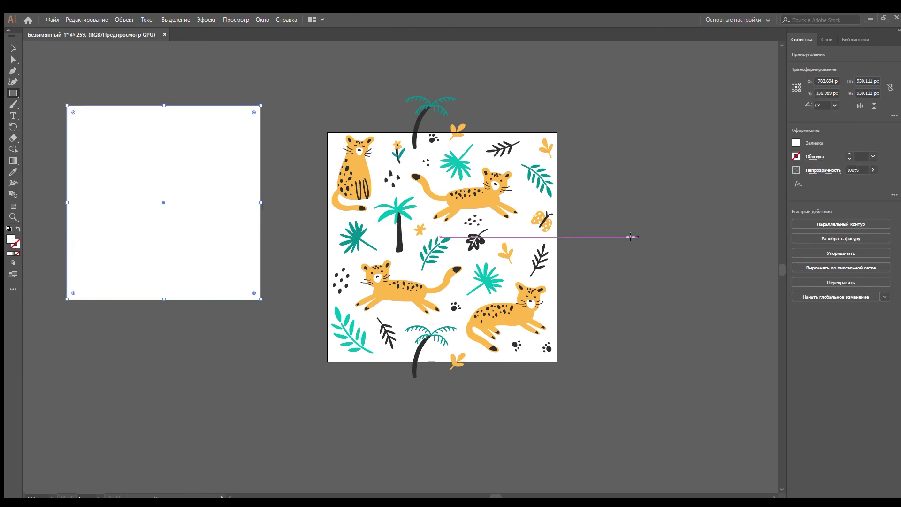
pyautogui.click(14, 253)
pyautogui.press('Tab')
pyautogui.write('1100')
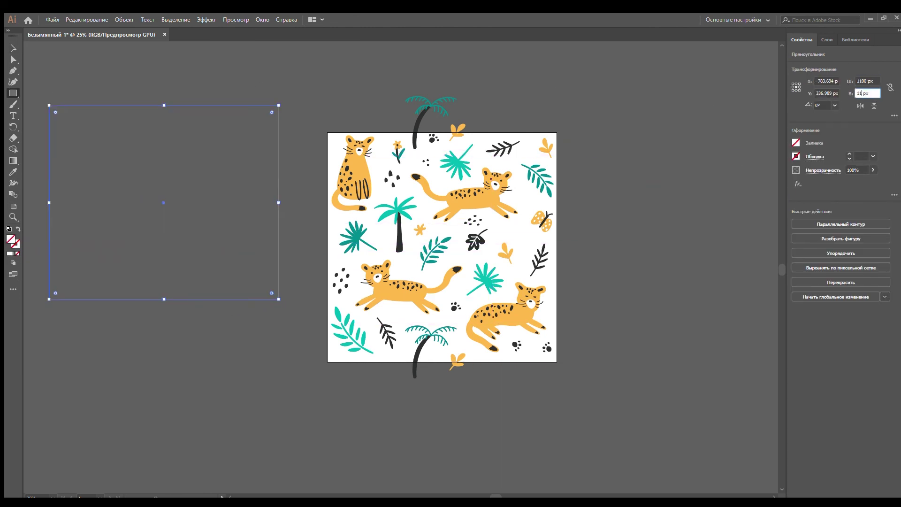
pyautogui.press('Return')
# - Clip all the artwork to the square with Ctrl+7 and zoom out
pyautogui.hotkey('ctrl', '7')
pyautogui.click(605, 365)
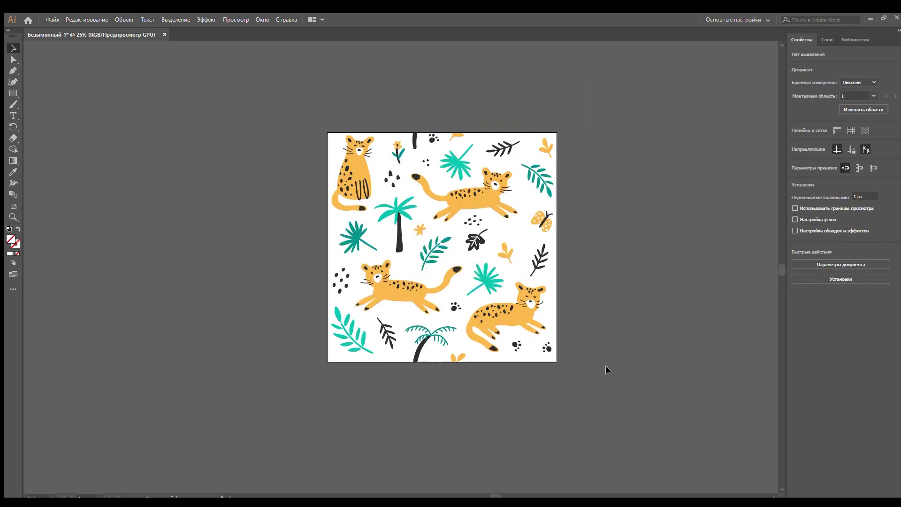
pyautogui.hotkey('ctrl', '-')
pyautogui.scroll(-2, 578, 368)
# - Alt-drag the clipped tile right, then copy the pair below into a 2×2 grid
pyautogui.moveTo(345, 227)
pyautogui.mouseDown()
pyautogui.moveTo(500, 224)
pyautogui.moveTo(570, 207)
pyautogui.mouseUp()
pyautogui.moveTo(563, 258); pyautogui.dragTo(563, 373)
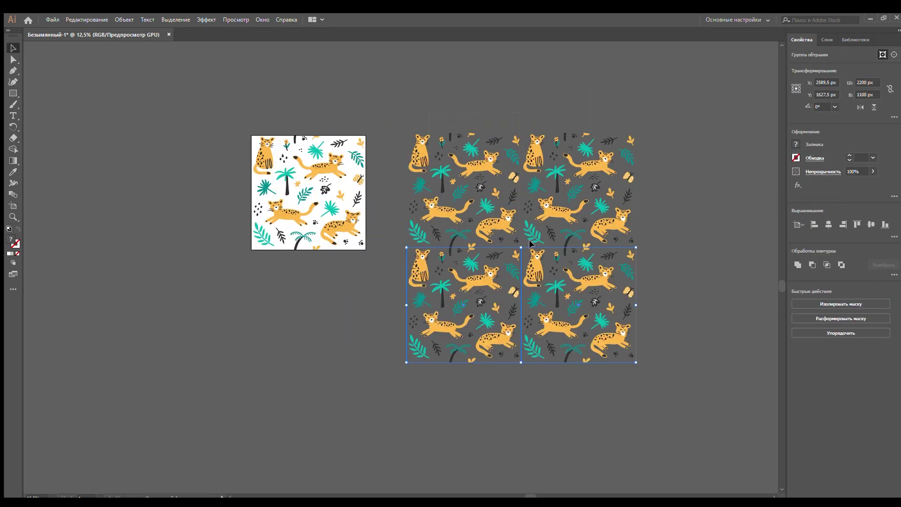
pyautogui.click(657, 332)
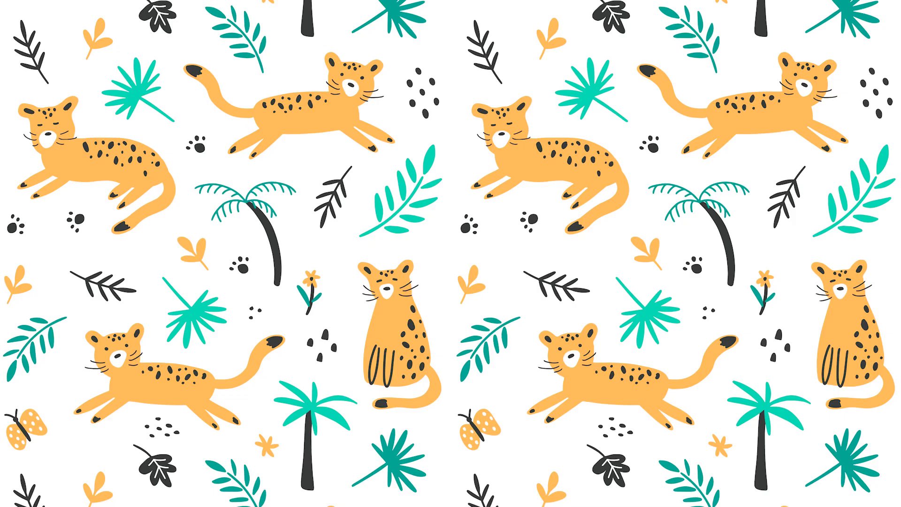